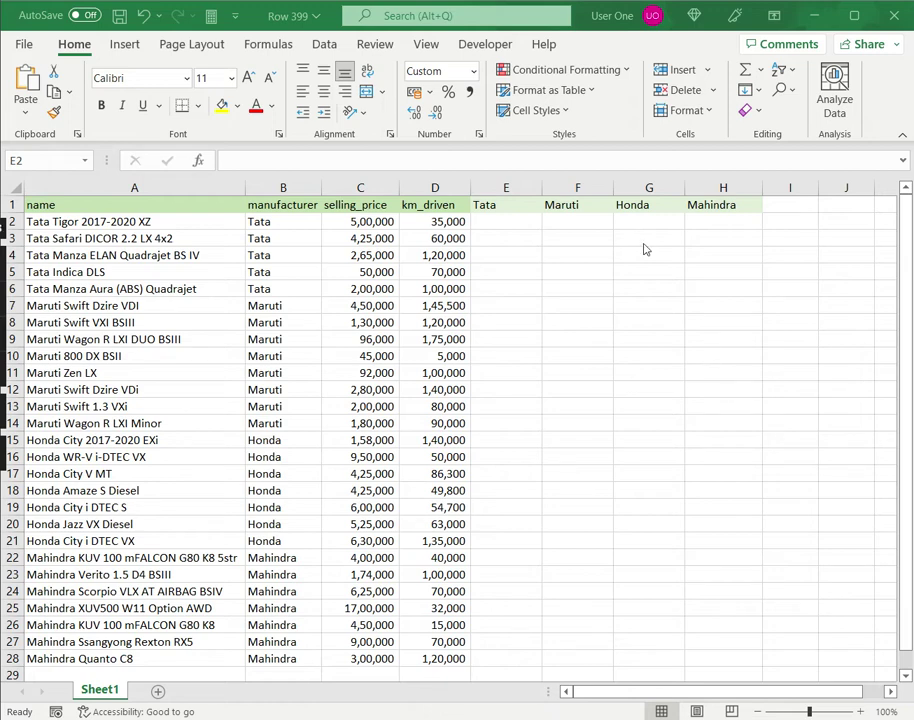
- Examine the selling_price and km_driven headers and the four manufacturer headers in E1:H1
{"action": "left_click", "coordinate": [506, 222]}
{"action": "left_click", "coordinate": [360, 205]}
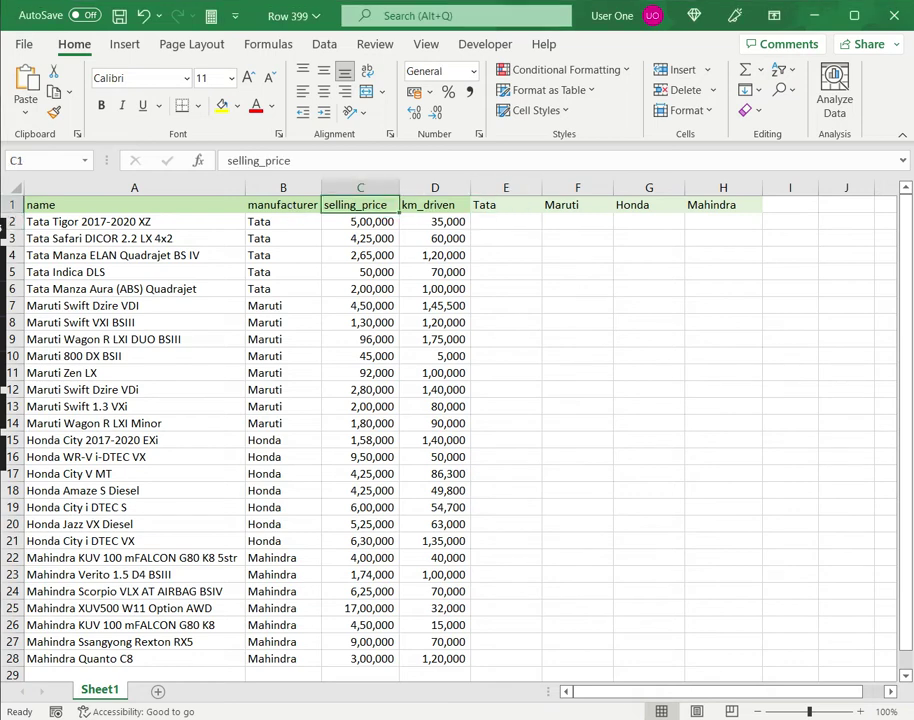
{"action": "left_click", "coordinate": [434, 205]}
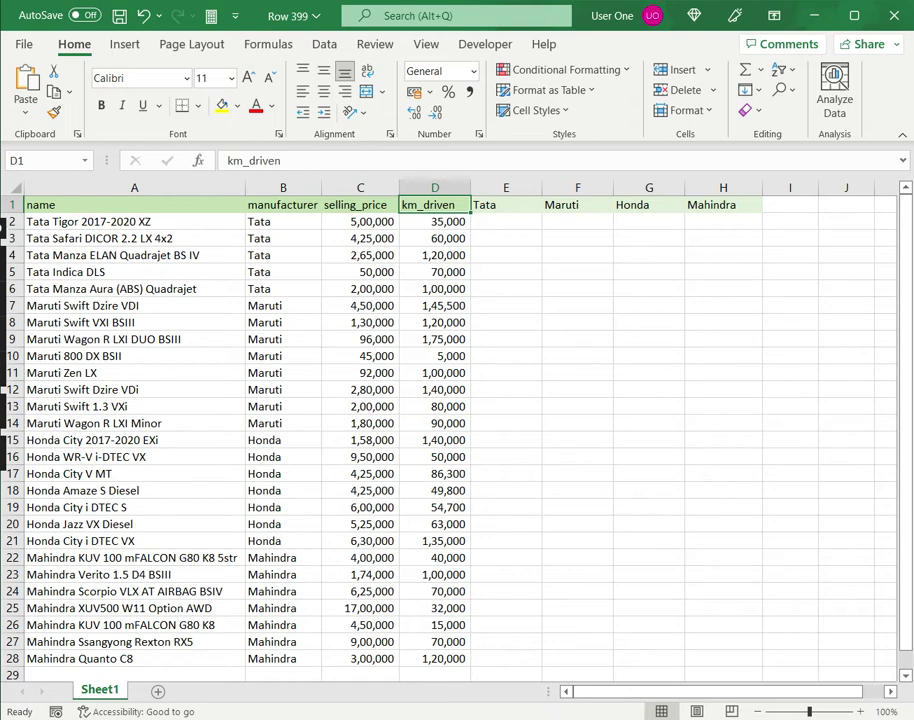
{"action": "left_click", "coordinate": [506, 205]}
{"action": "key", "text": "Right"}
{"action": "key", "text": "Right"}
{"action": "key", "text": "Right"}
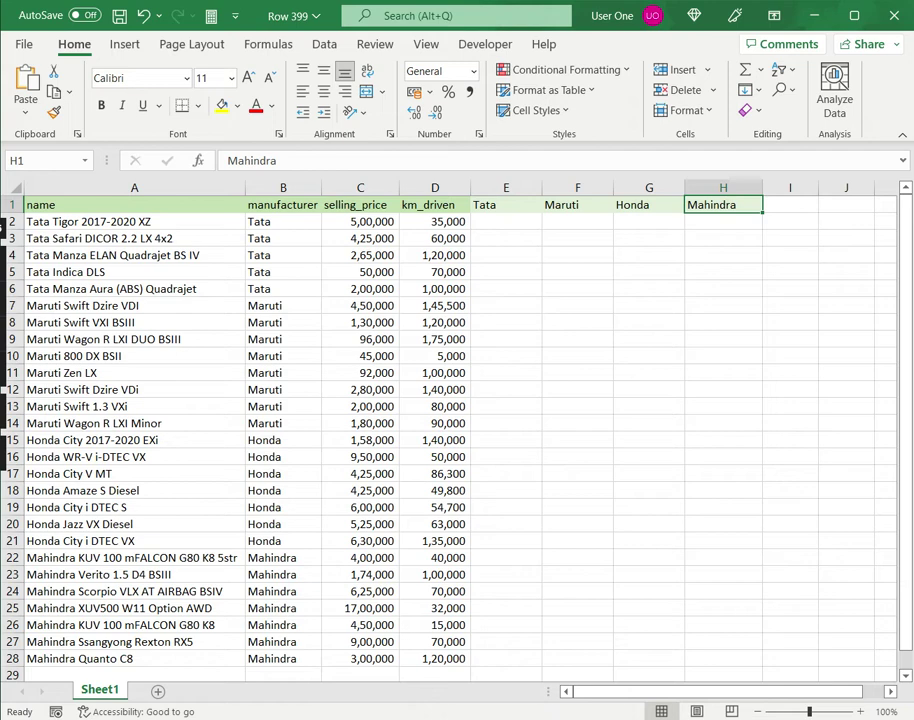
- Enter the formula =IF(B2=E1,C2,NA()) in cell E2 under the Tata header
{"action": "left_click", "coordinate": [506, 222]}
{"action": "type", "text": "=if("}
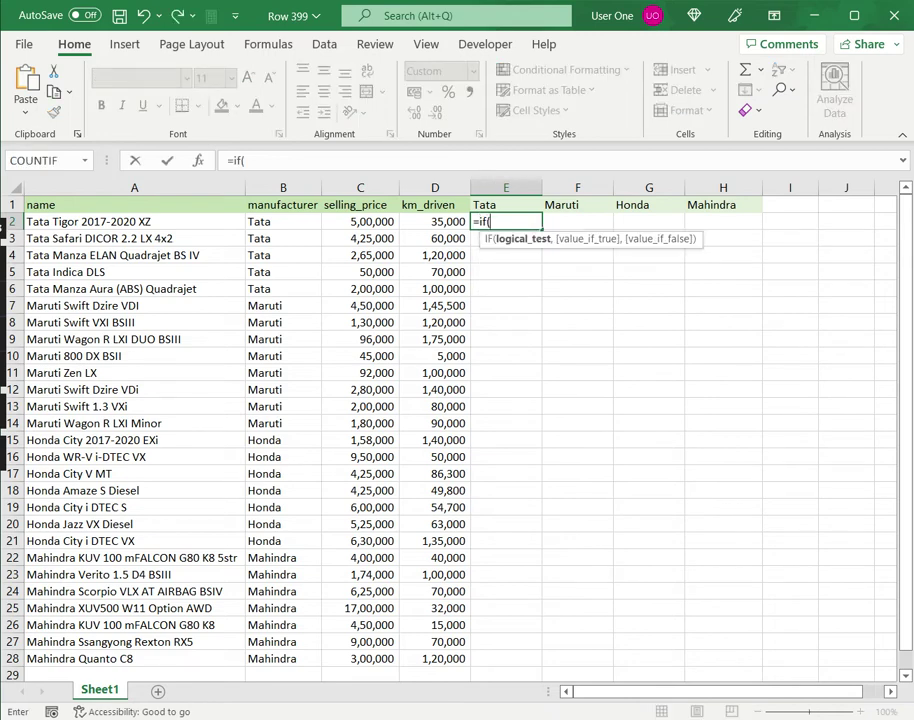
{"action": "key", "text": "Left"}
{"action": "key", "text": "Left"}
{"action": "key", "text": "Left"}
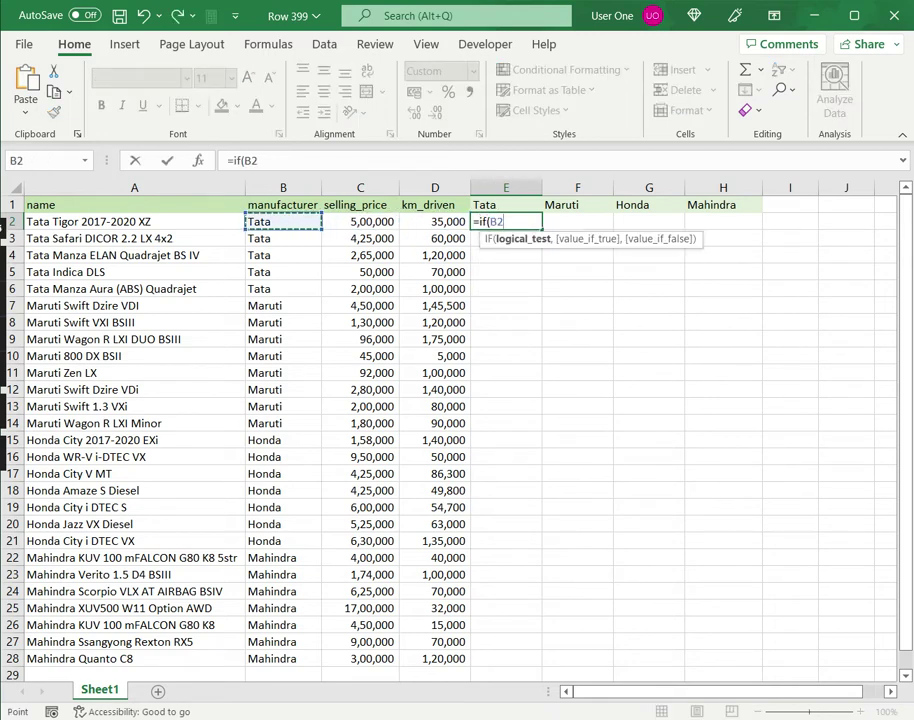
{"action": "type", "text": "="}
{"action": "key", "text": "Up"}
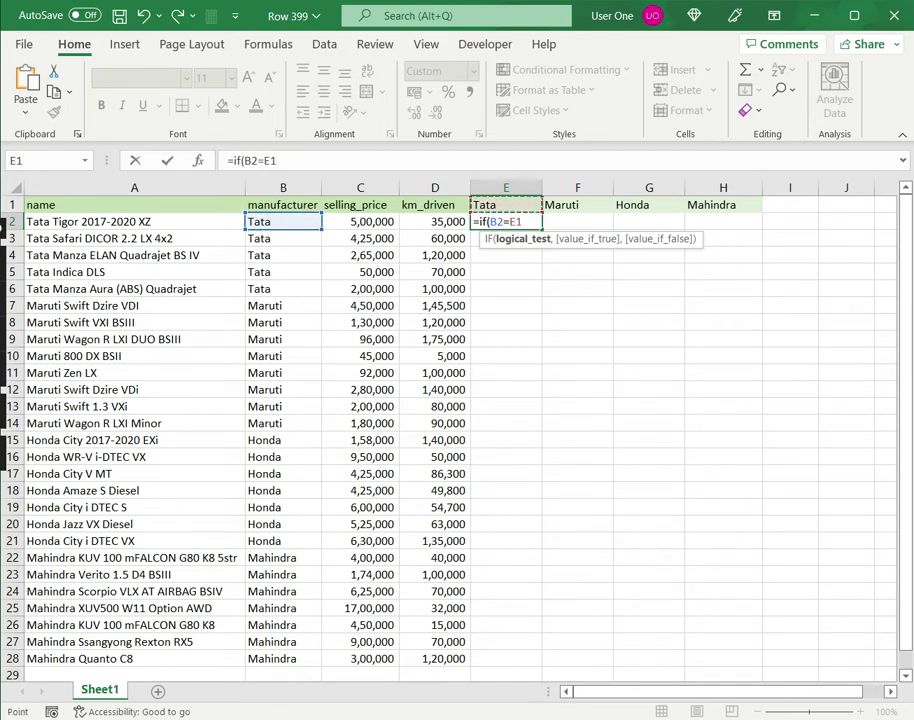
{"action": "type", "text": ","}
{"action": "key", "text": "Left"}
{"action": "key", "text": "Left"}
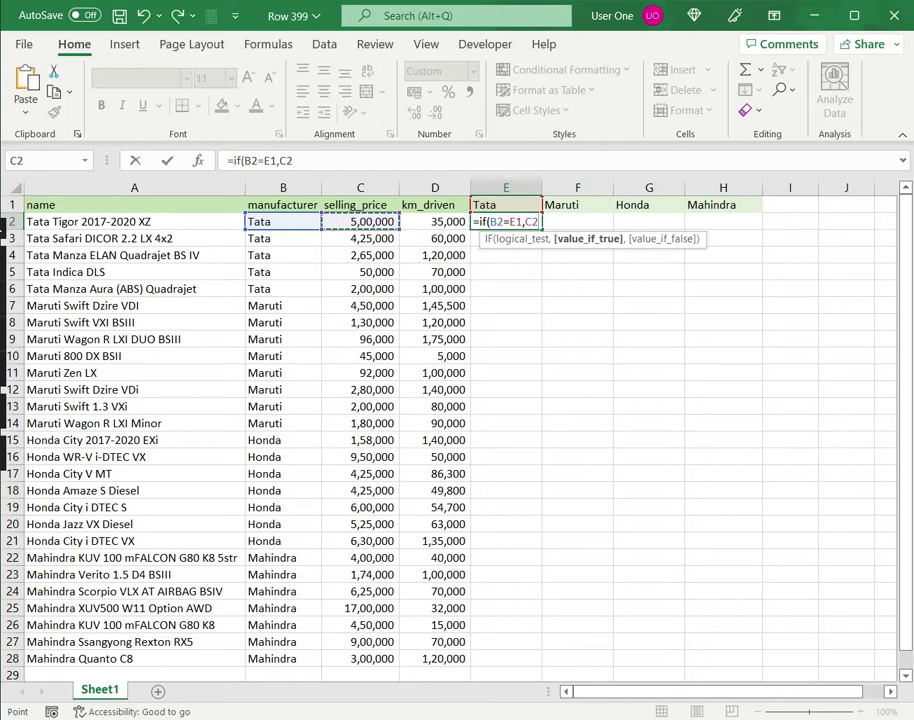
{"action": "type", "text": ","}
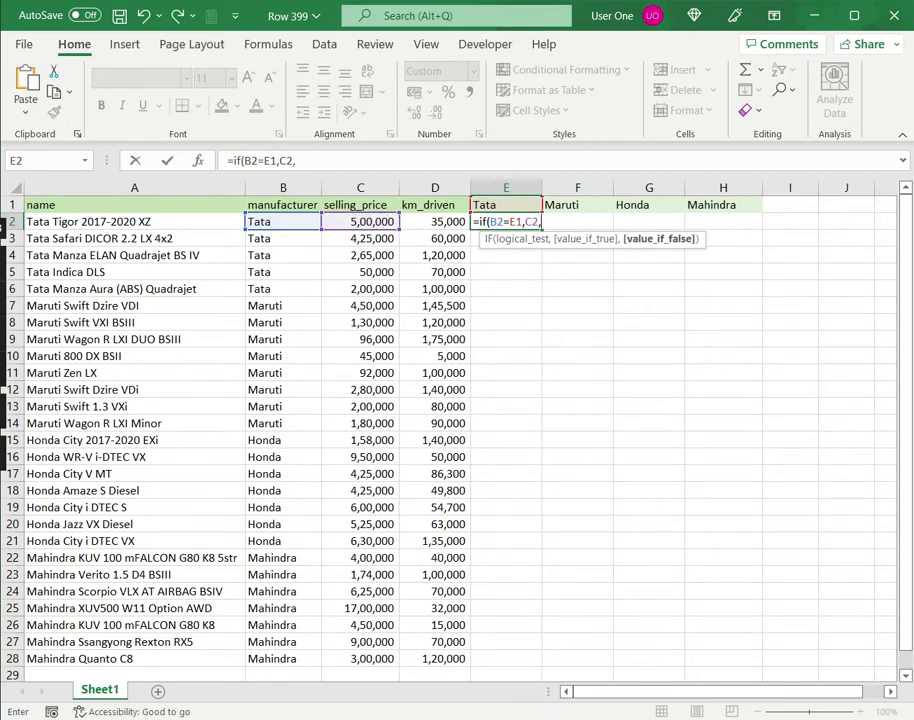
{"action": "type", "text": "NA())"}
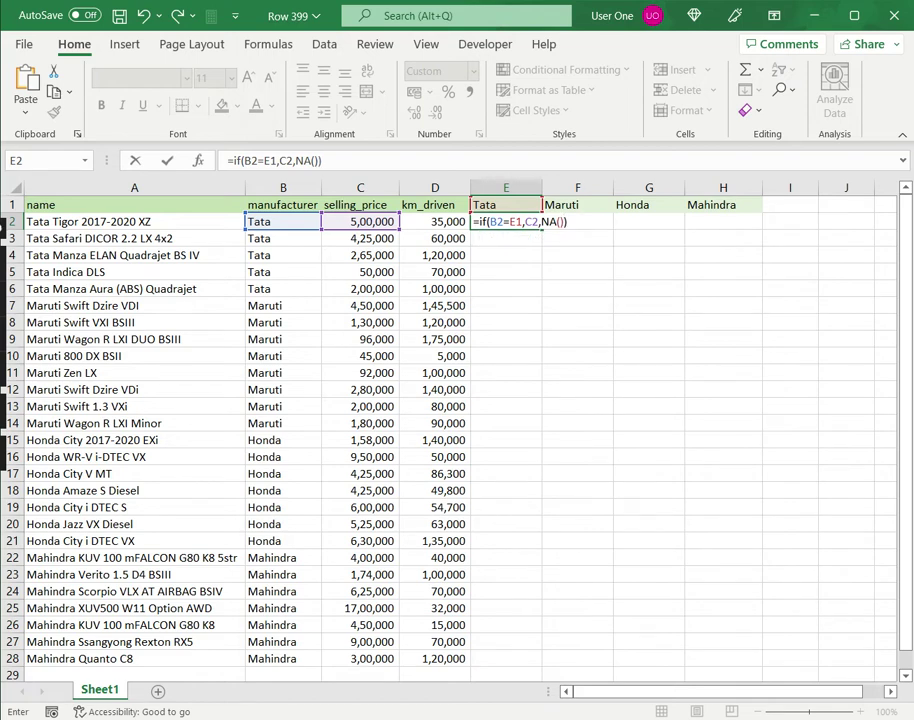
{"action": "key", "text": "Return"}
- Make the E1 reference in the E2 formula absolute as $E$1
{"action": "left_click", "coordinate": [506, 222]}
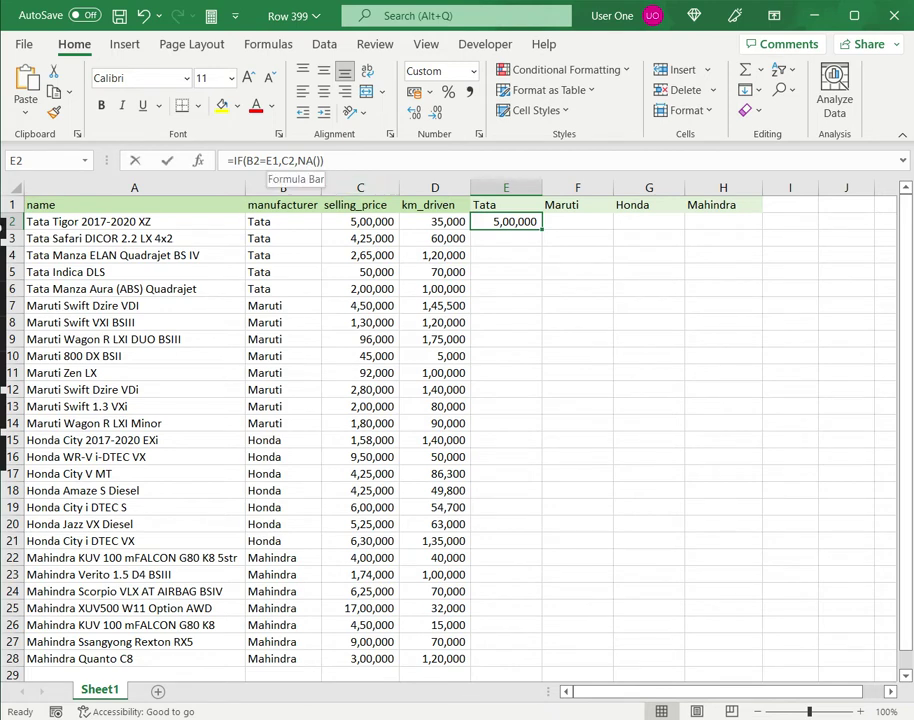
{"action": "left_click", "coordinate": [271, 160]}
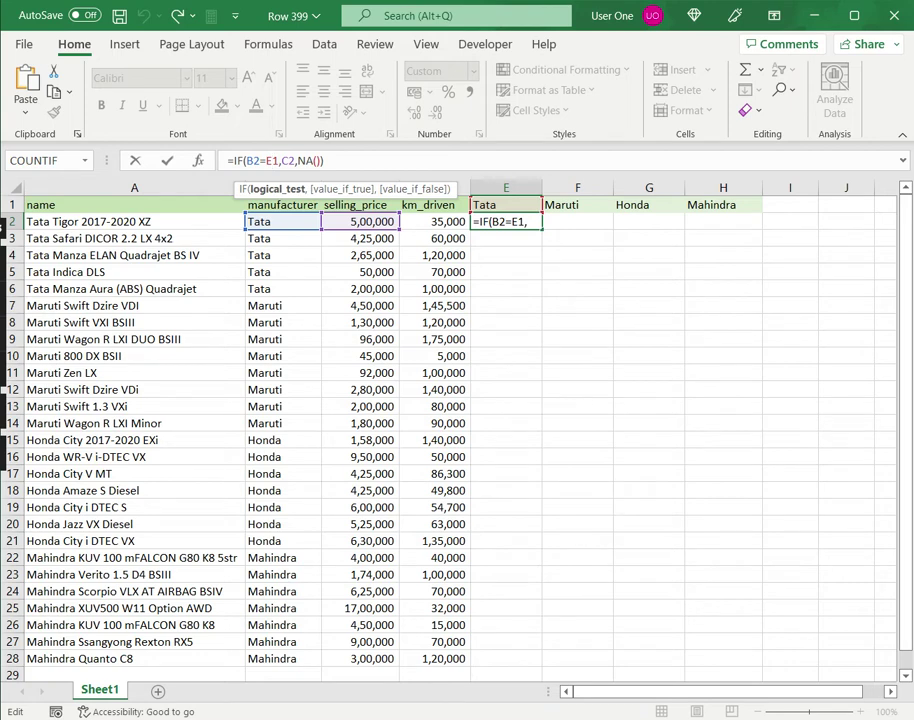
{"action": "key", "text": "F4"}
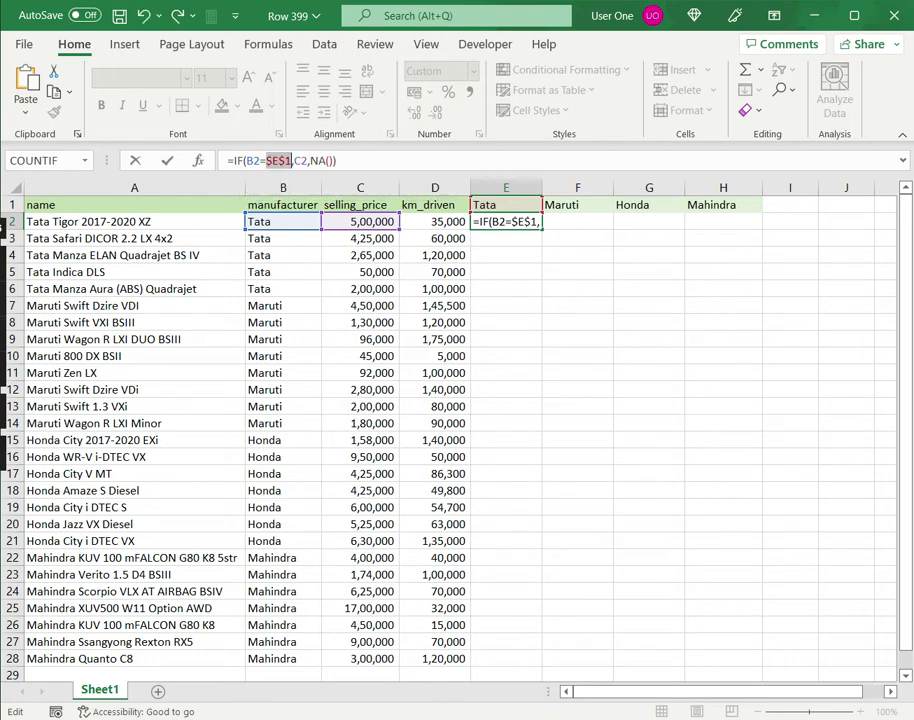
{"action": "key", "text": "Return"}
- Copy the complete formula text of cell E2 without changing the cell
{"action": "left_click", "coordinate": [506, 222]}
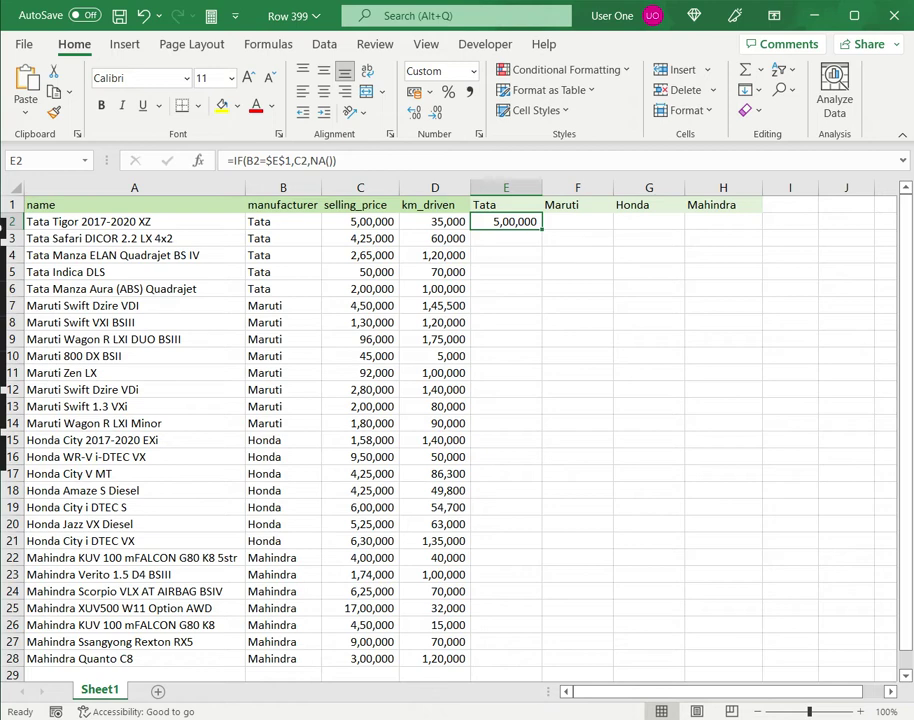
{"action": "left_click_drag", "start_coordinate": [344, 161], "coordinate": [128, 162]}
{"action": "key", "text": "ctrl+c"}
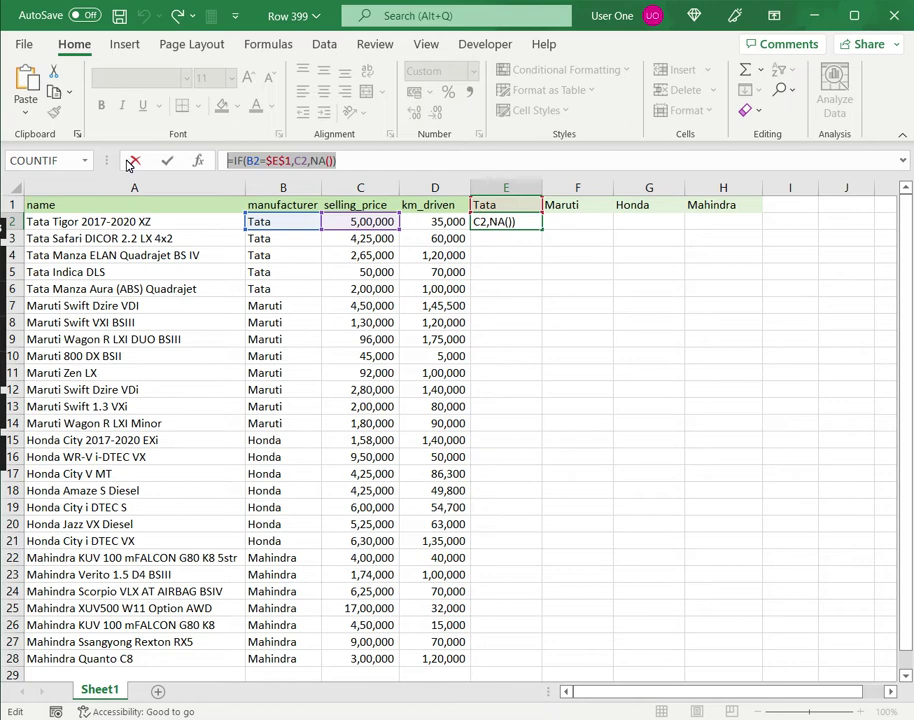
{"action": "key", "text": "Return"}
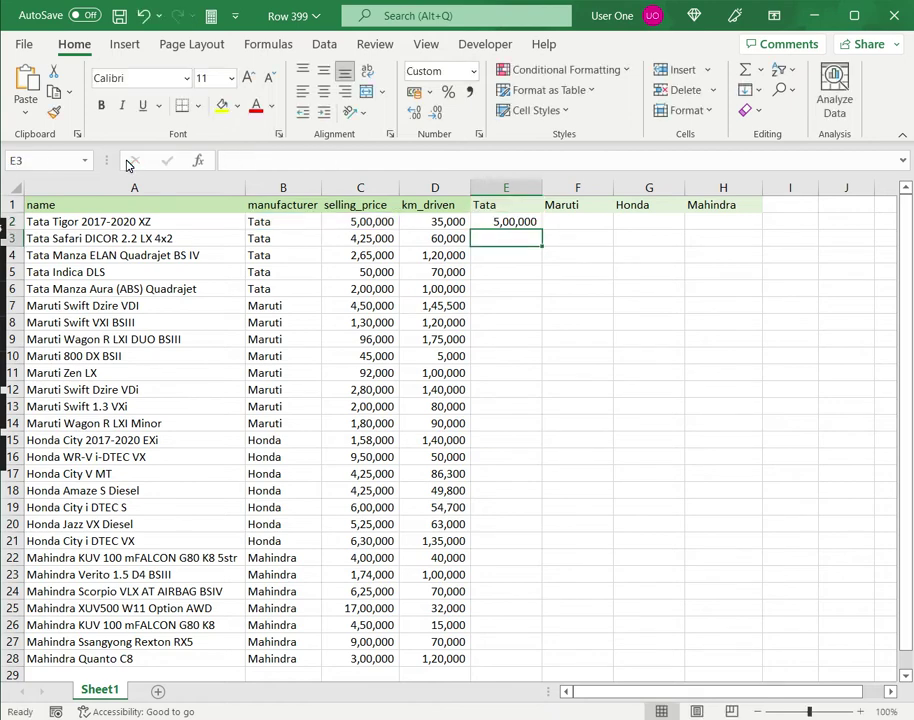
- Paste the formula text into F2 and point its header reference to Maruti, giving =IF(B2=$F$1,C2,NA())
{"action": "key", "text": "Up"}
{"action": "key", "text": "Right"}
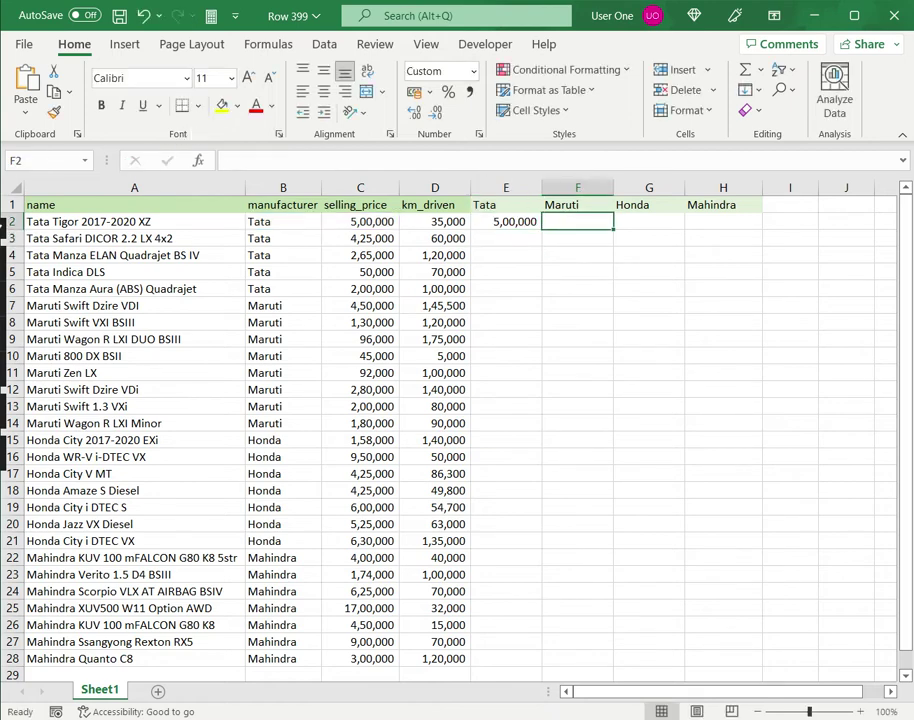
{"action": "key", "text": "ctrl+v"}
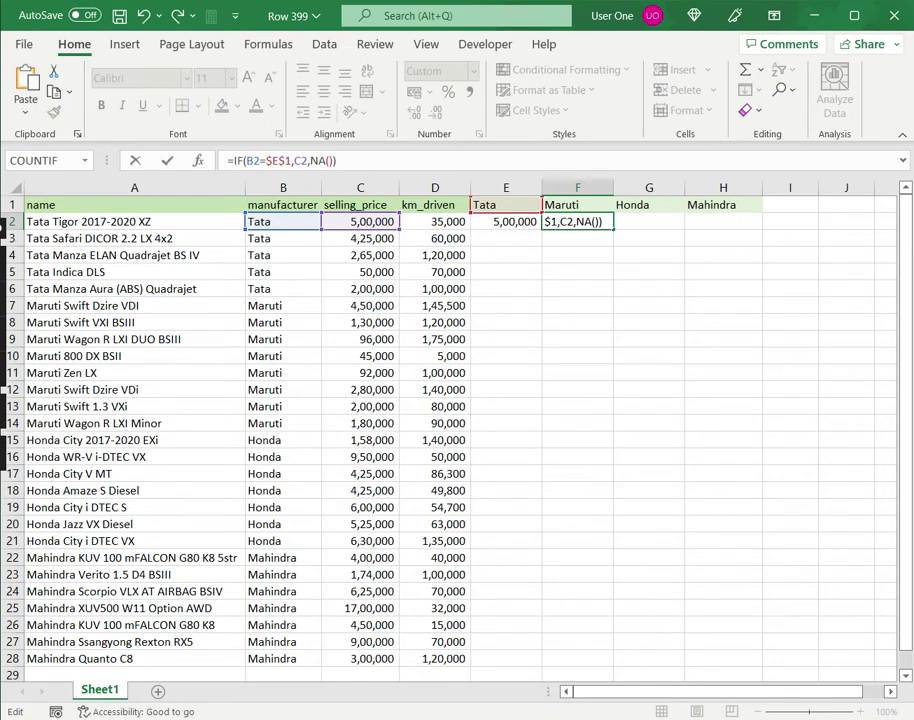
{"action": "left_click", "coordinate": [279, 161]}
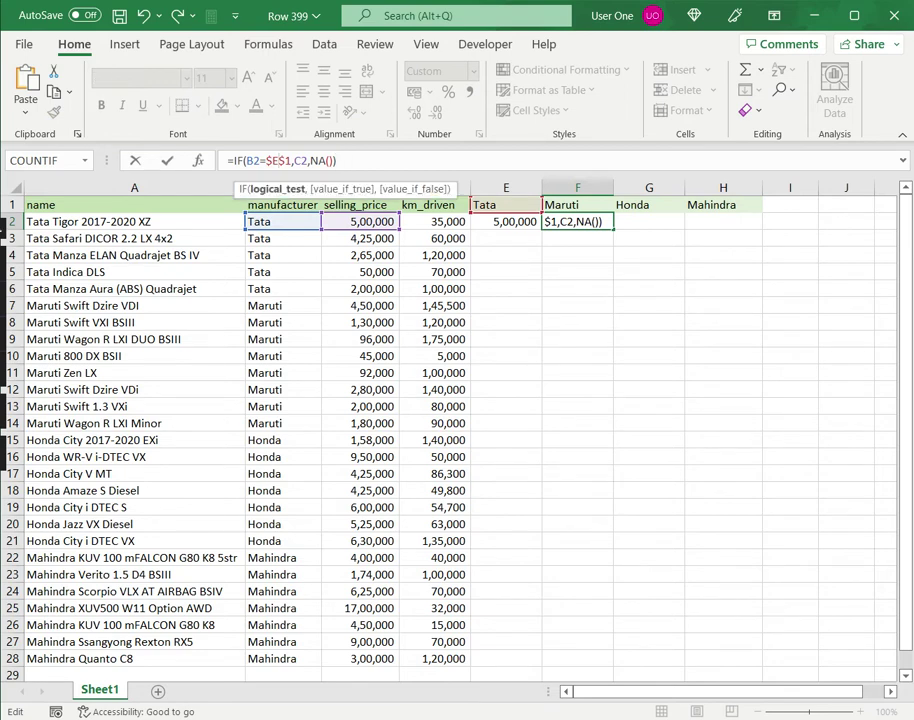
{"action": "key", "text": "BackSpace"}
{"action": "type", "text": "F"}
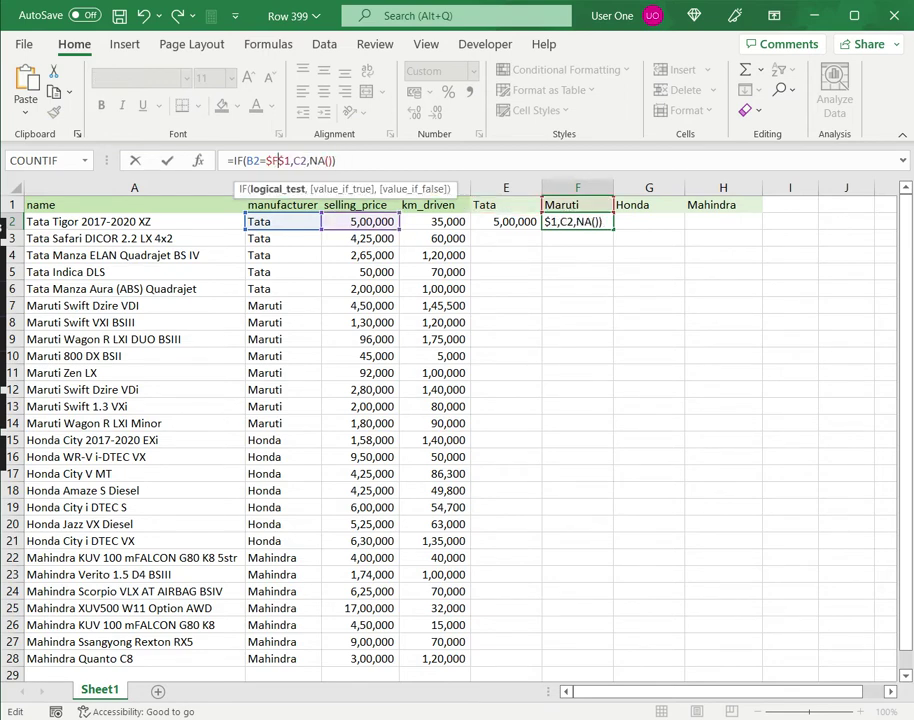
{"action": "key", "text": "Return"}
{"action": "key", "text": "Up"}
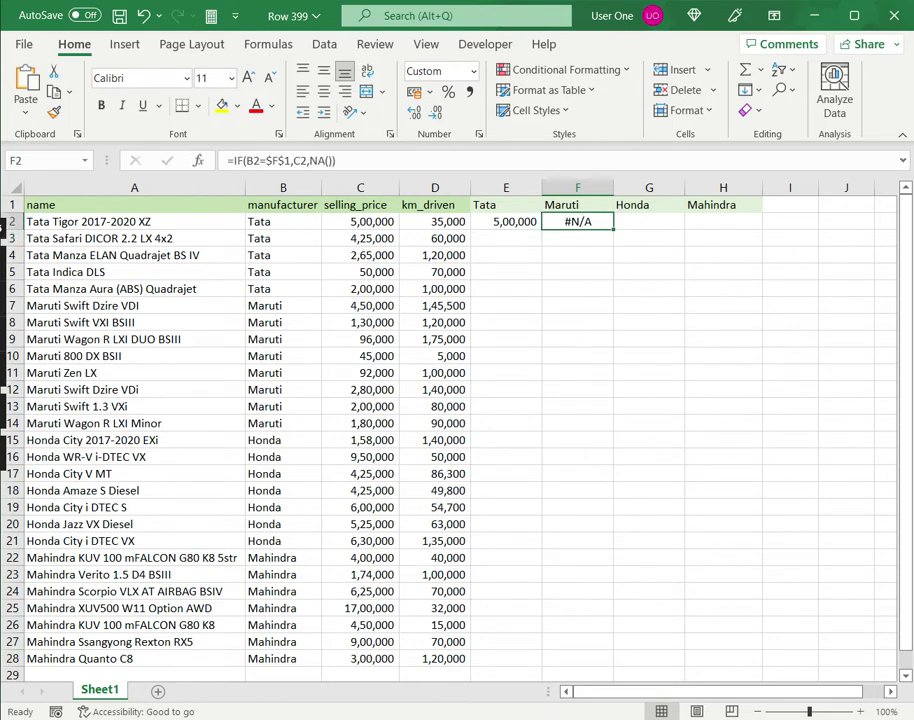
{"action": "key", "text": "Left"}
{"action": "key", "text": "Left"}
{"action": "key", "text": "Left"}
{"action": "key", "text": "Left"}
{"action": "key", "text": "Right"}
{"action": "key", "text": "Right"}
{"action": "key", "text": "Right"}
{"action": "key", "text": "Right"}
- Paste the formula text into G2 and point its header reference to Honda, giving =IF(B2=$G$1,C2,NA())
{"action": "key", "text": "Right"}
{"action": "type", "text": "="}
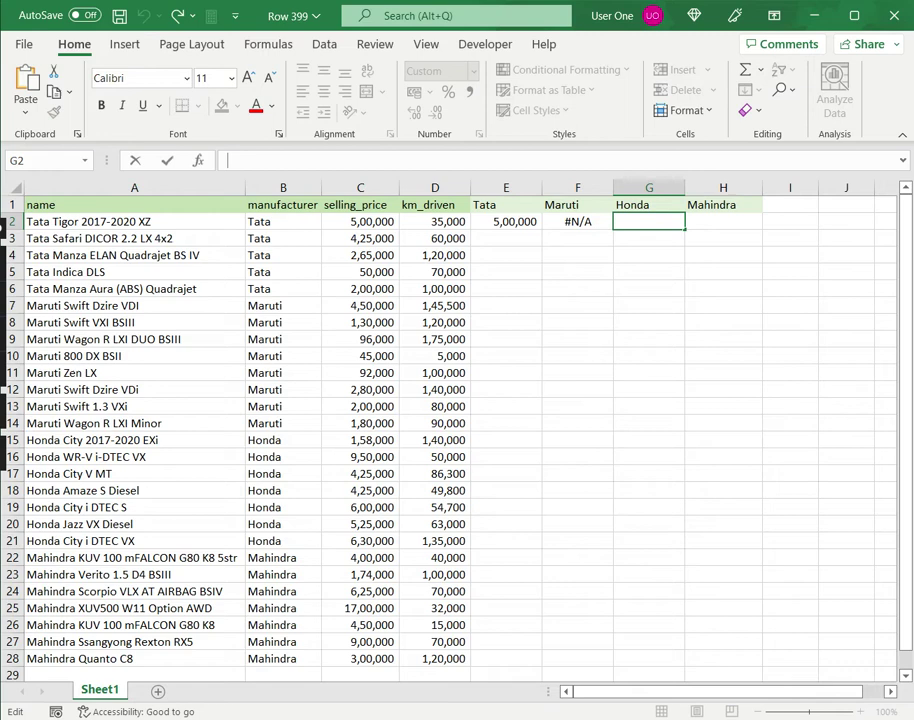
{"action": "key", "text": "ctrl+v"}
{"action": "left_click", "coordinate": [279, 161]}
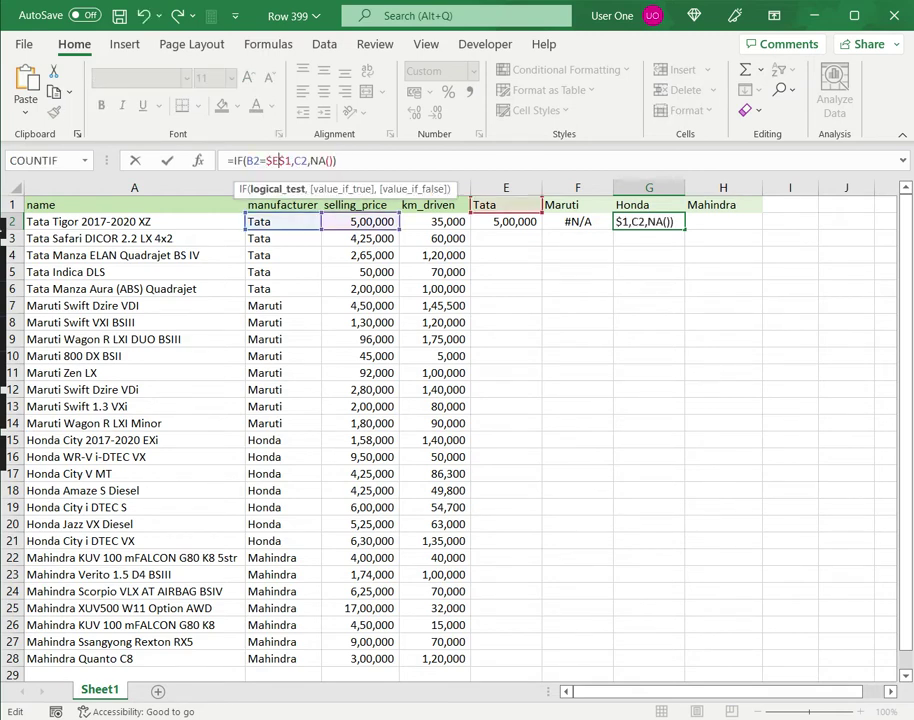
{"action": "key", "text": "BackSpace"}
{"action": "type", "text": "g"}
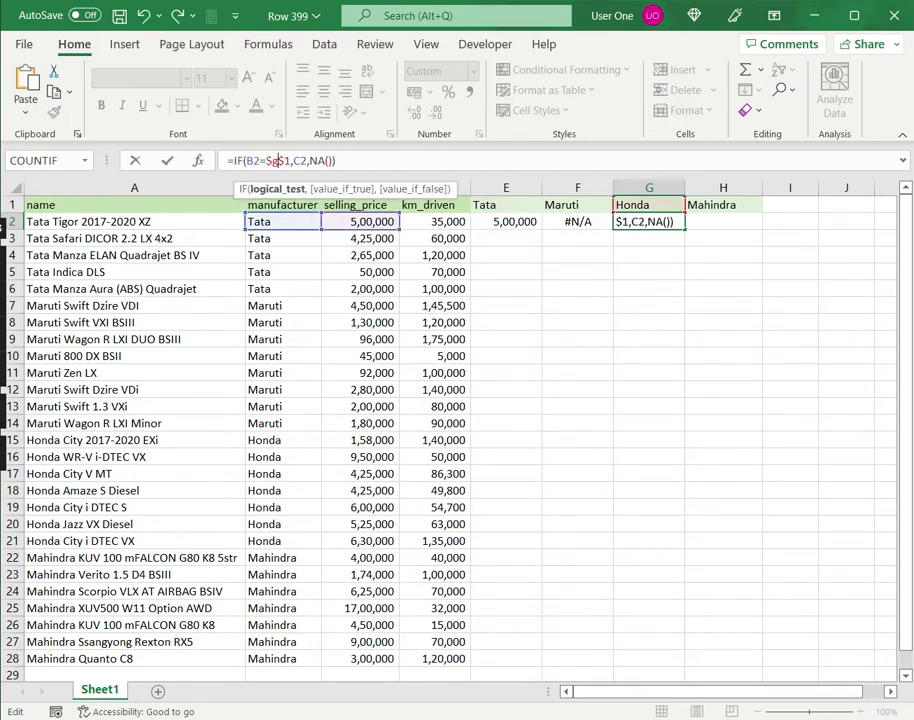
{"action": "key", "text": "Return"}
- Paste the formula text into H2 and point its header reference to Mahindra, giving =IF(B2=$H$1,C2,NA())
{"action": "left_click", "coordinate": [723, 222]}
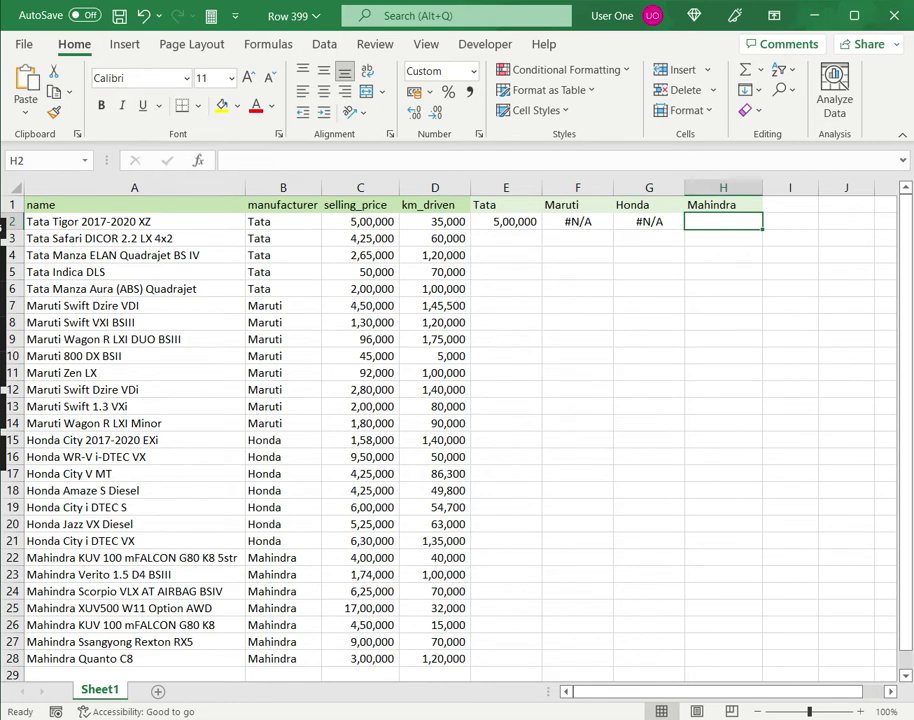
{"action": "key", "text": "F2"}
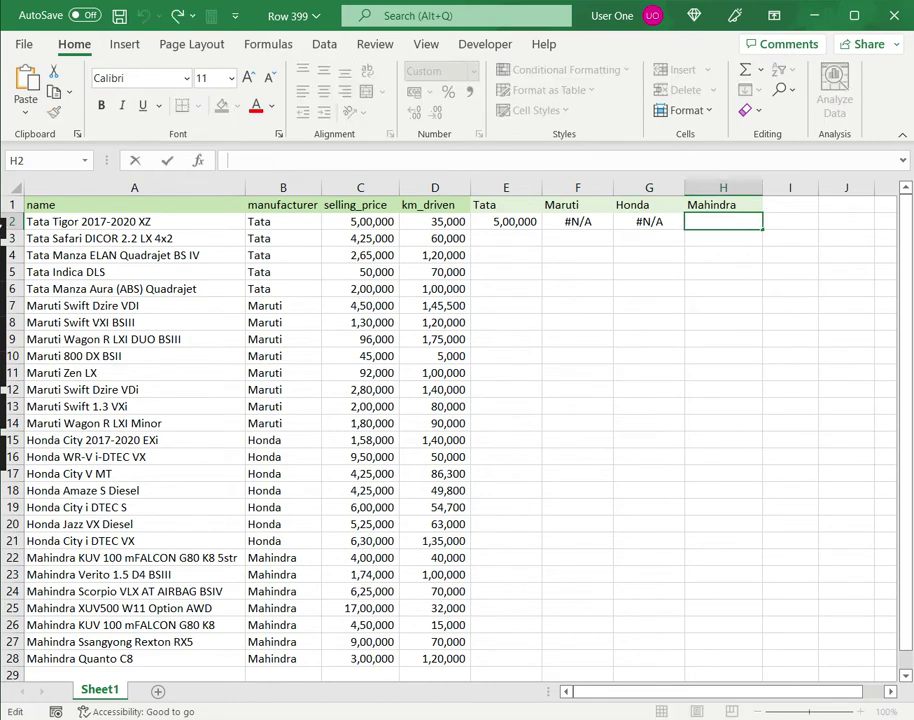
{"action": "key", "text": "ctrl+v"}
{"action": "left_click", "coordinate": [279, 161]}
{"action": "key", "text": "BackSpace"}
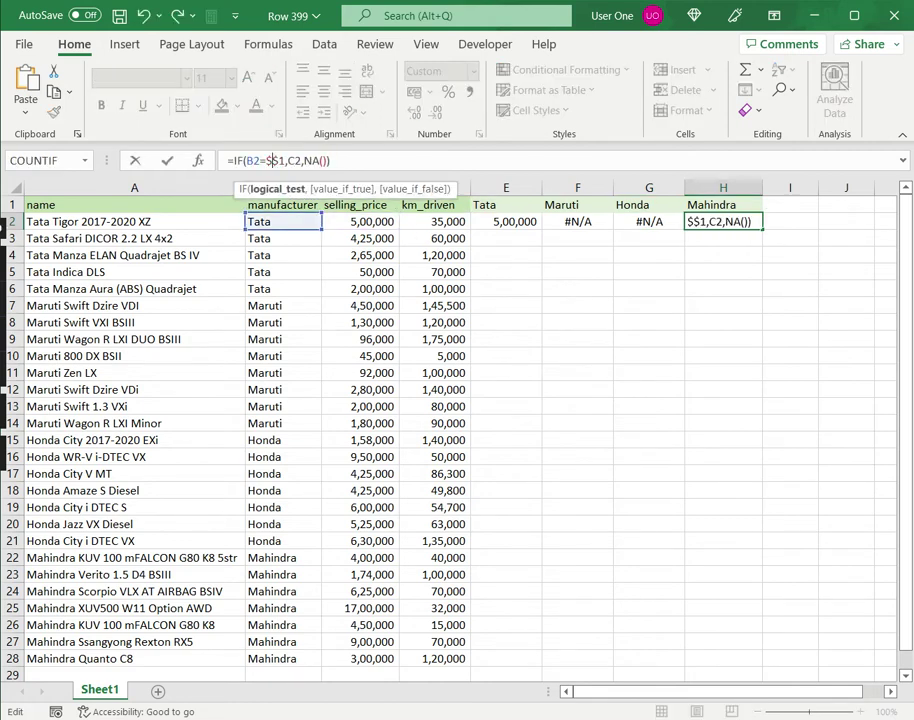
{"action": "type", "text": "h"}
{"action": "key", "text": "Return"}
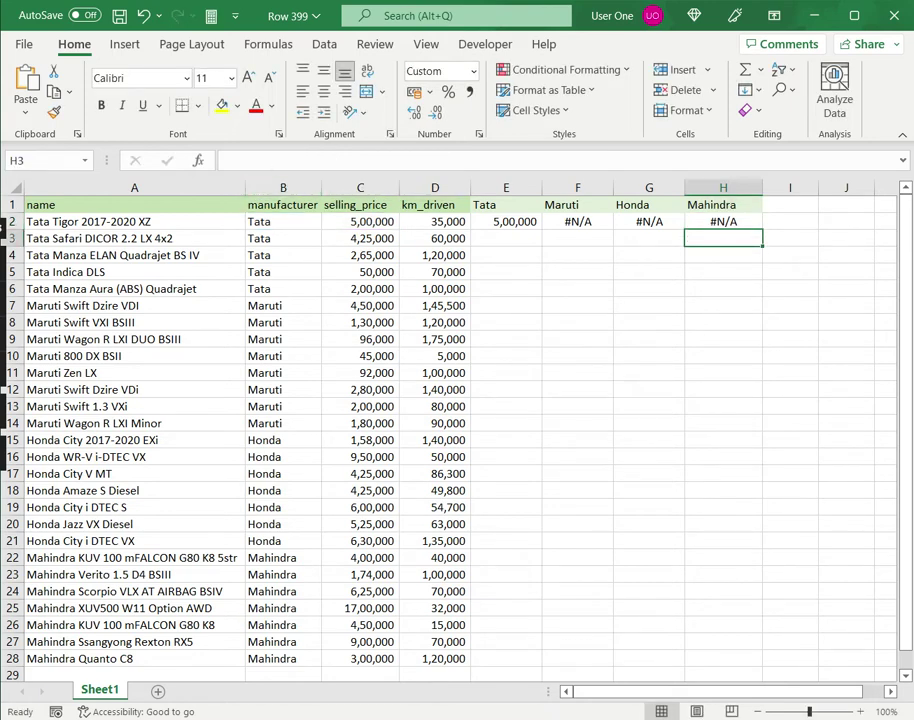
- Fill the formulas in E2:H2 down through row 28
{"action": "left_click", "coordinate": [283, 222]}
{"action": "left_click_drag", "start_coordinate": [506, 222], "coordinate": [760, 666]}
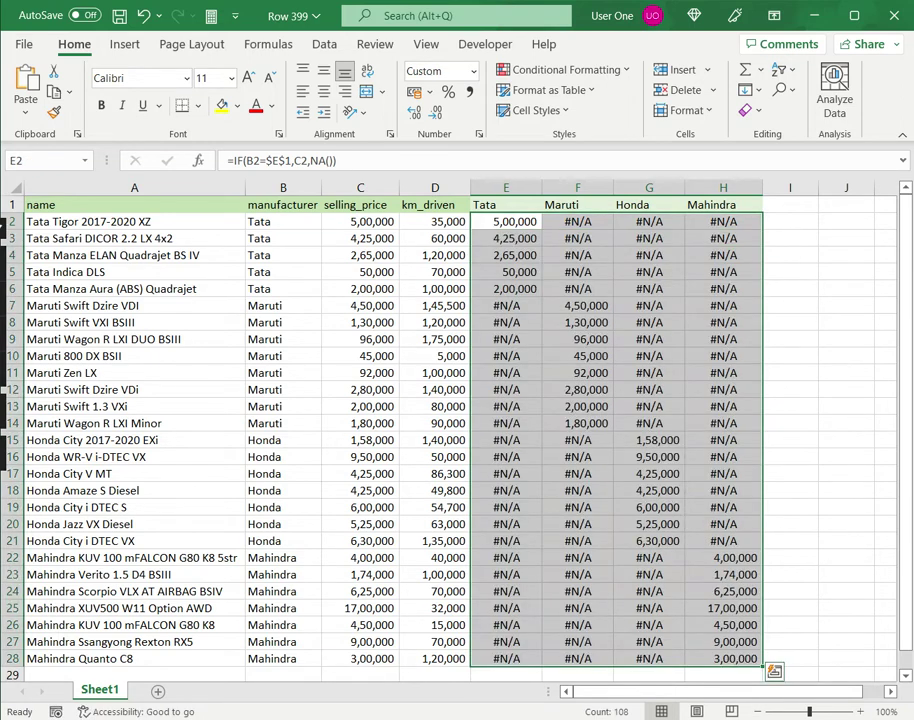
{"action": "left_click", "coordinate": [790, 423]}
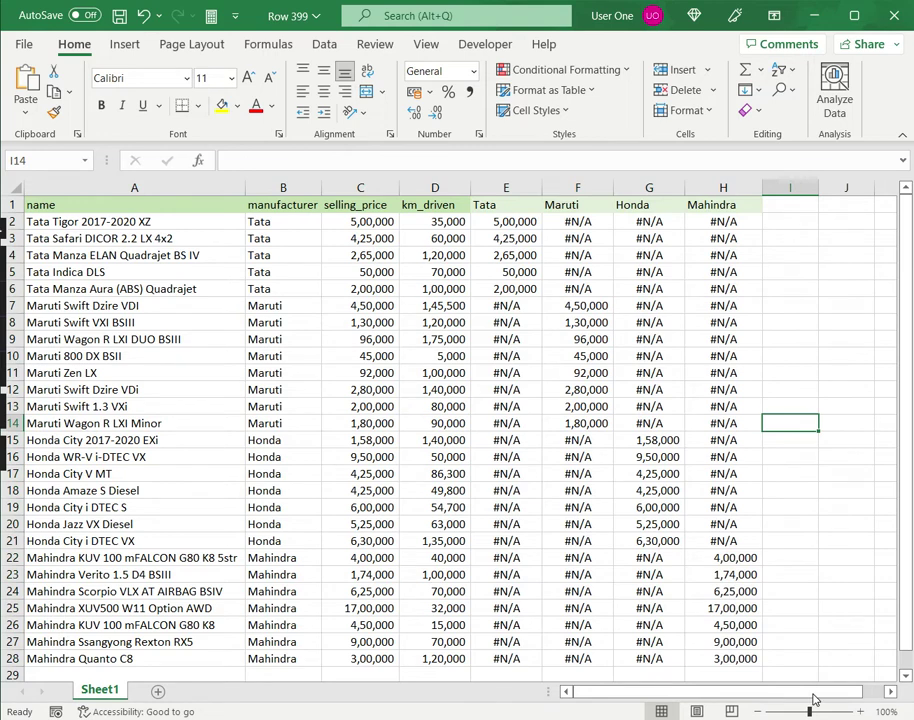
- Insert a markers-only scatter chart from D1:H28, covering km_driven and the four manufacturer columns
{"action": "left_click_drag", "start_coordinate": [812, 693], "coordinate": [849, 692]}
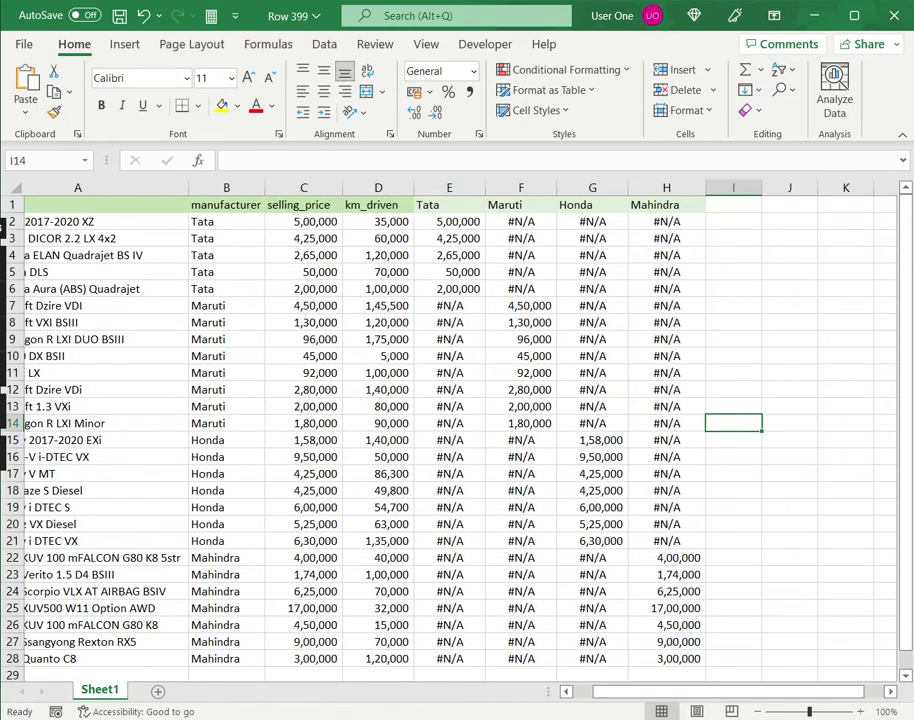
{"action": "left_click_drag", "start_coordinate": [378, 205], "coordinate": [666, 658]}
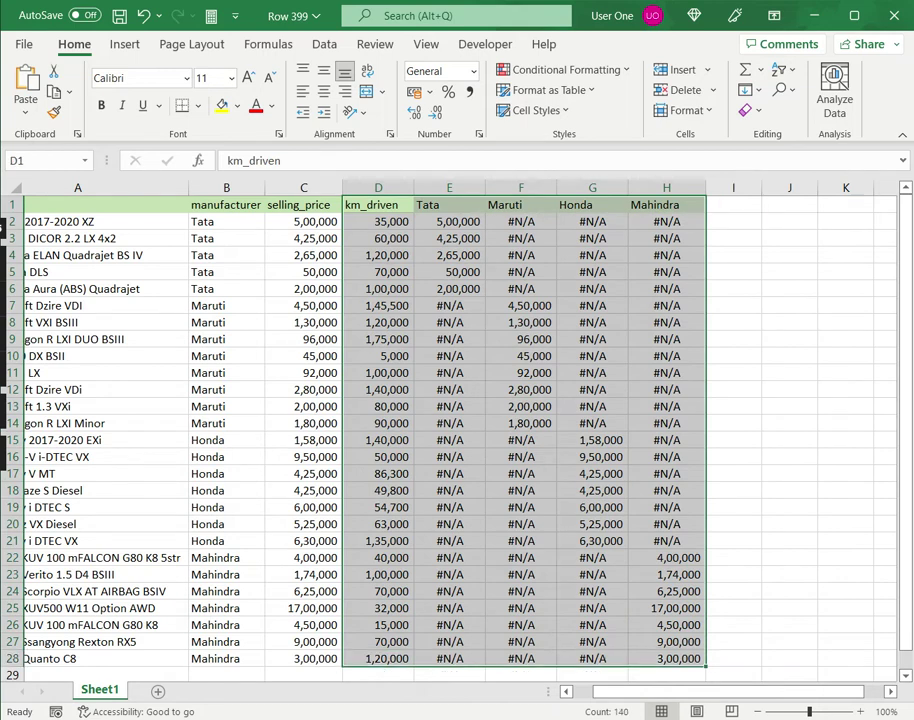
{"action": "left_click", "coordinate": [126, 46]}
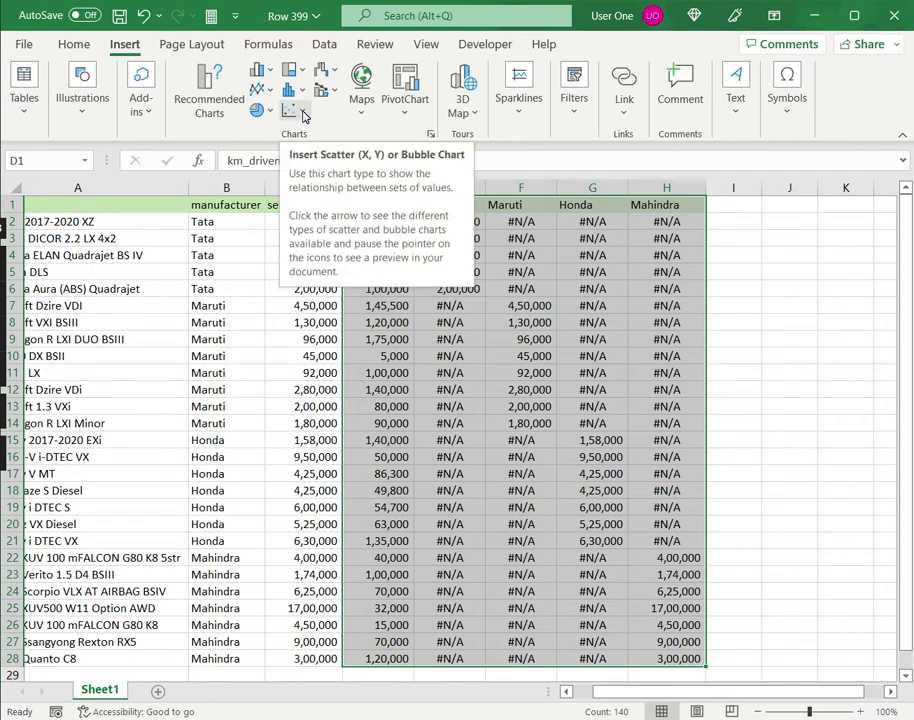
{"action": "left_click", "coordinate": [302, 112]}
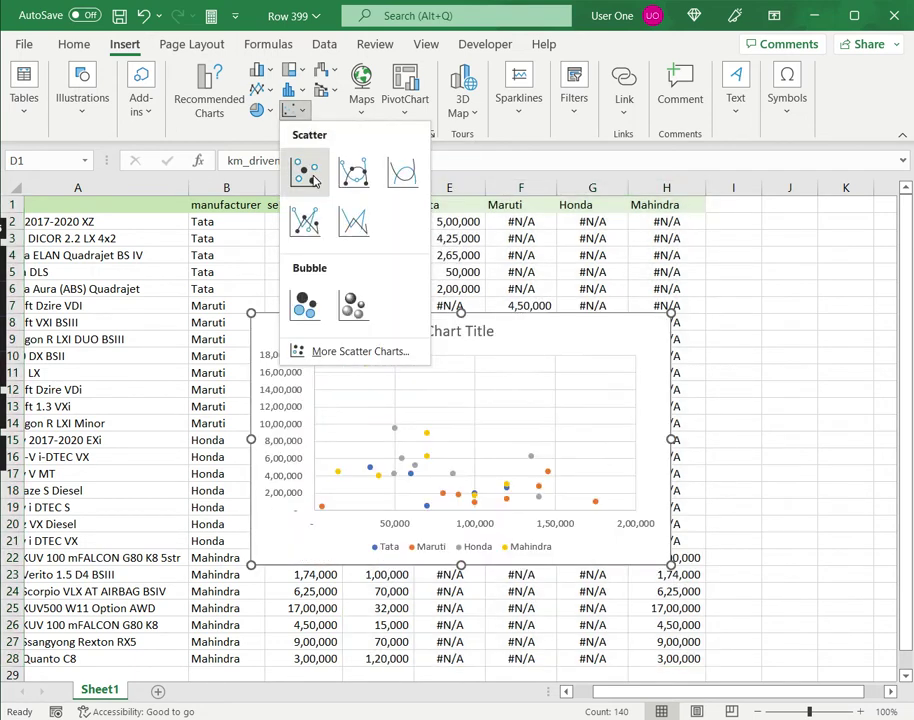
{"action": "left_click", "coordinate": [306, 174]}
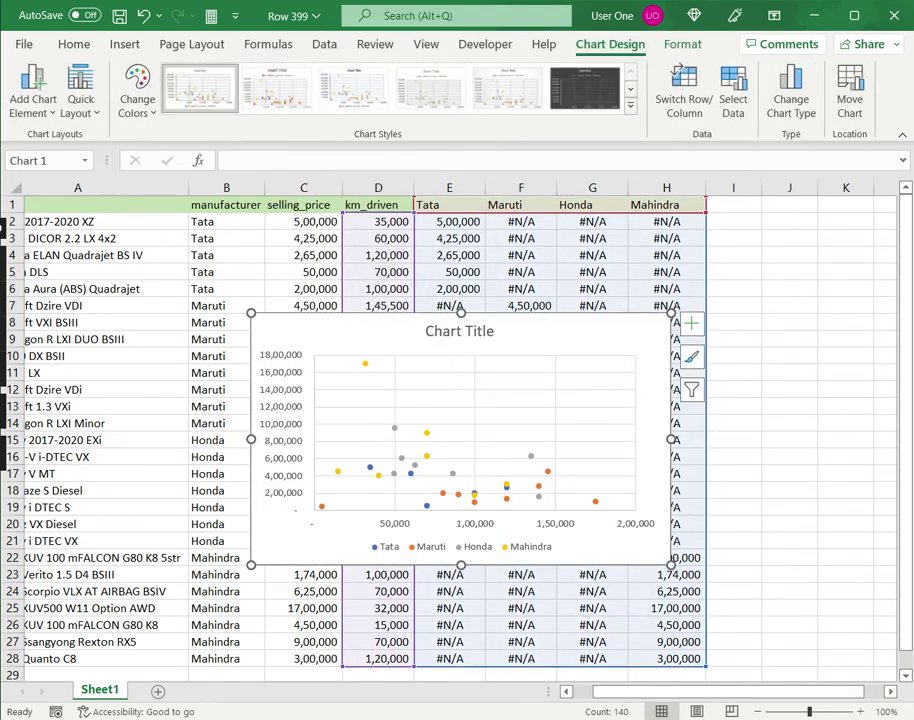
- Move the scatter chart off the data into the empty columns I to P beside the Mahindra column, starting around row 4
{"action": "left_click_drag", "start_coordinate": [540, 335], "coordinate": [824, 293]}
{"action": "left_click_drag", "start_coordinate": [821, 693], "coordinate": [841, 699]}
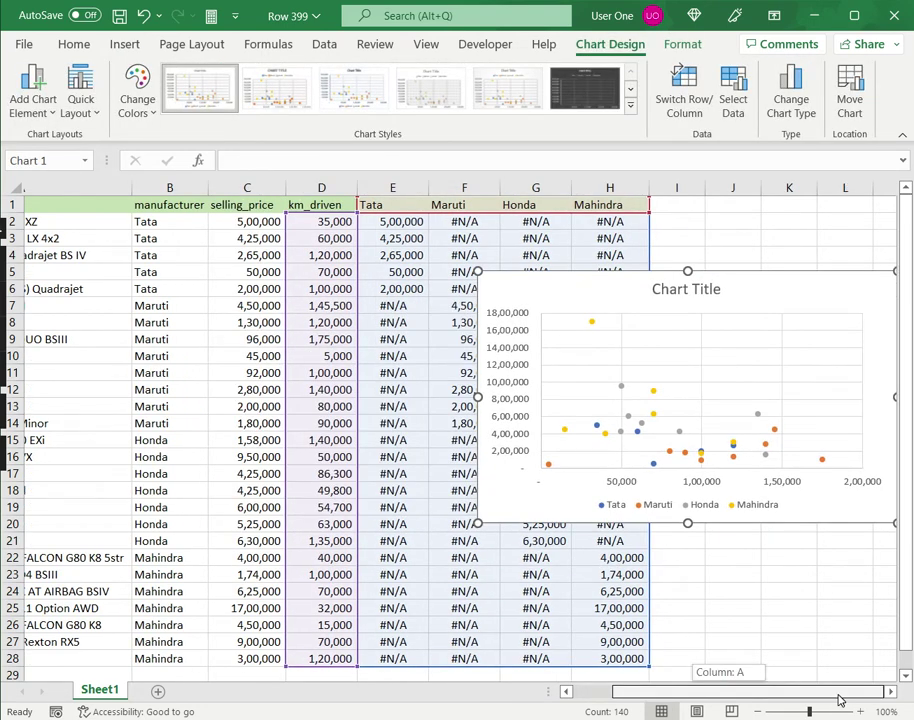
{"action": "left_click_drag", "start_coordinate": [649, 694], "coordinate": [683, 698]}
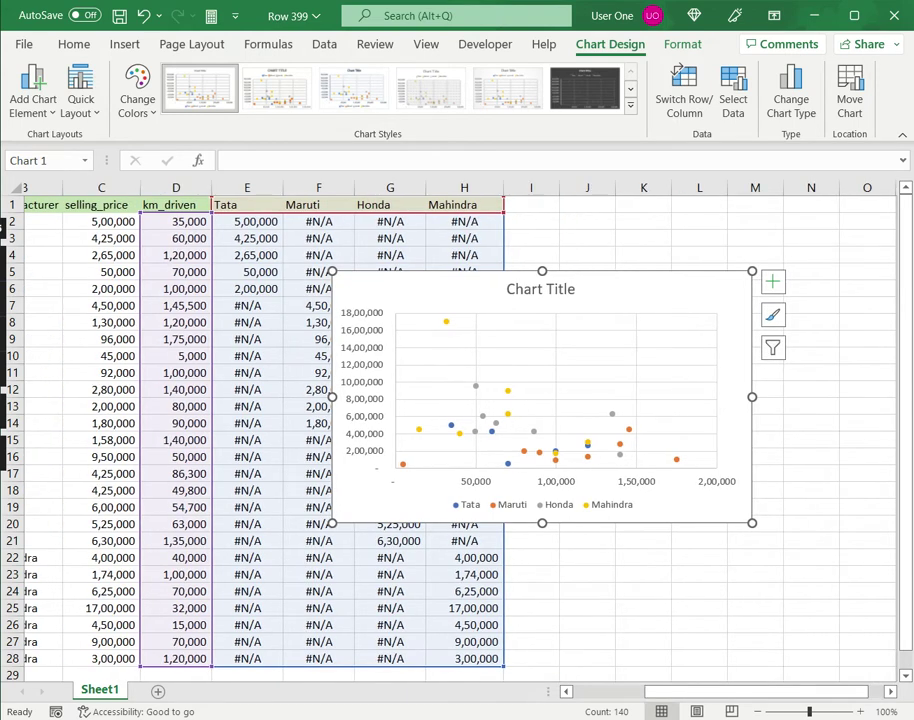
{"action": "left_click_drag", "start_coordinate": [650, 300], "coordinate": [762, 295]}
{"action": "left_click_drag", "start_coordinate": [805, 697], "coordinate": [818, 697]}
{"action": "left_click_drag", "start_coordinate": [700, 289], "coordinate": [766, 278]}
{"action": "left_click_drag", "start_coordinate": [663, 382], "coordinate": [665, 378]}
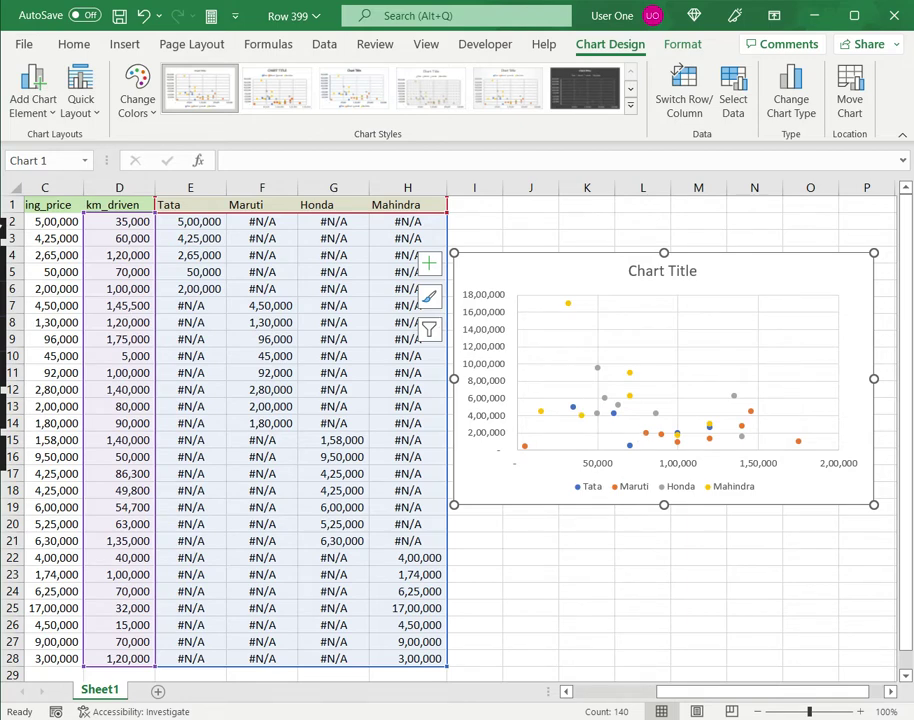
{"action": "left_click", "coordinate": [587, 557]}
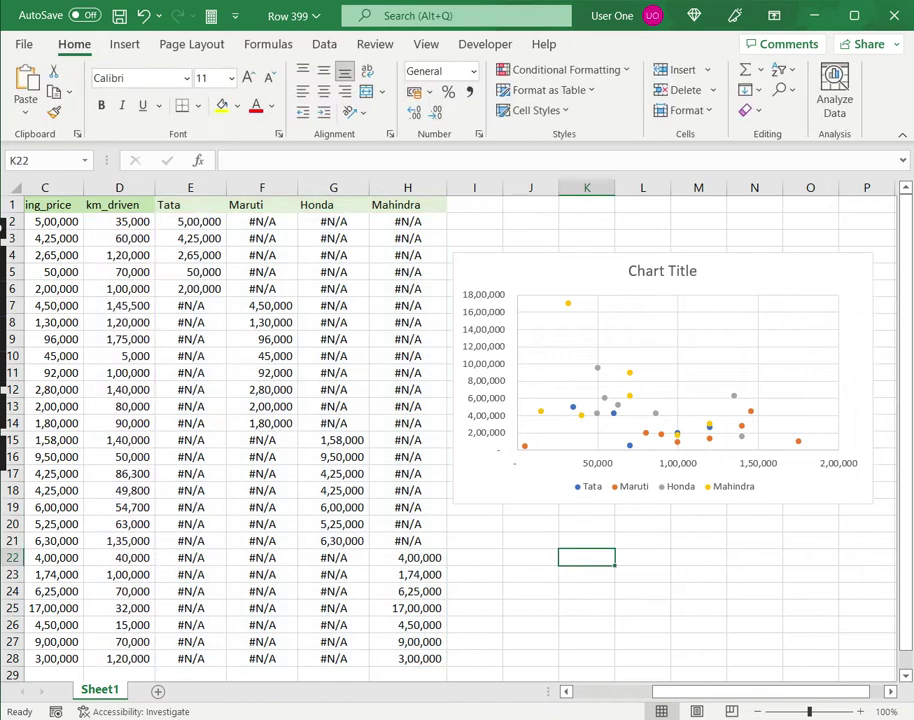
- Add a primary horizontal axis title to the scatter chart and set its text to KM
{"action": "mouse_move", "coordinate": [567, 306]}
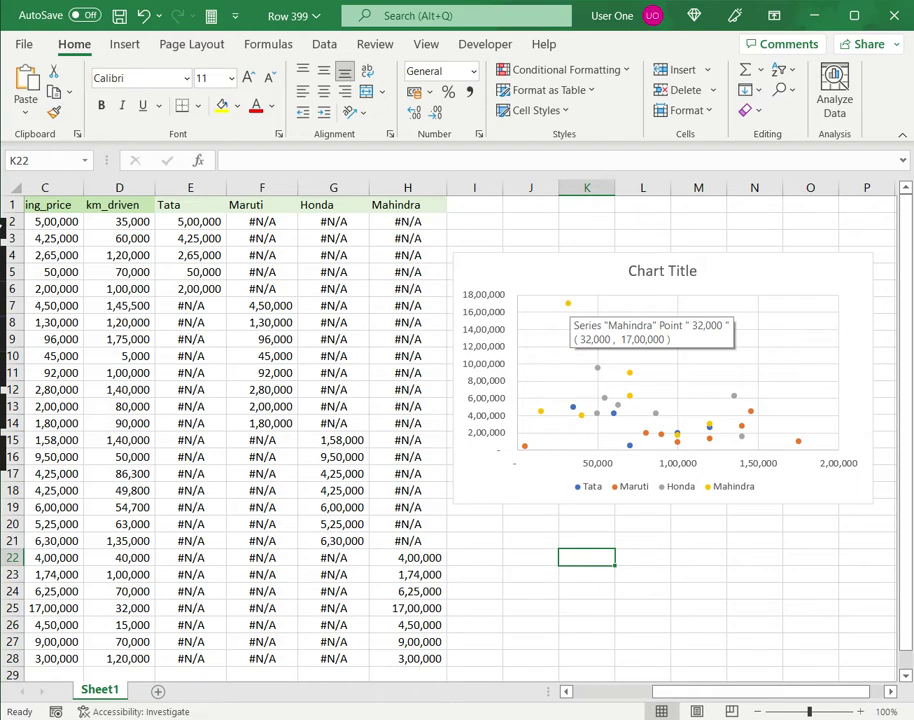
{"action": "left_click", "coordinate": [562, 312]}
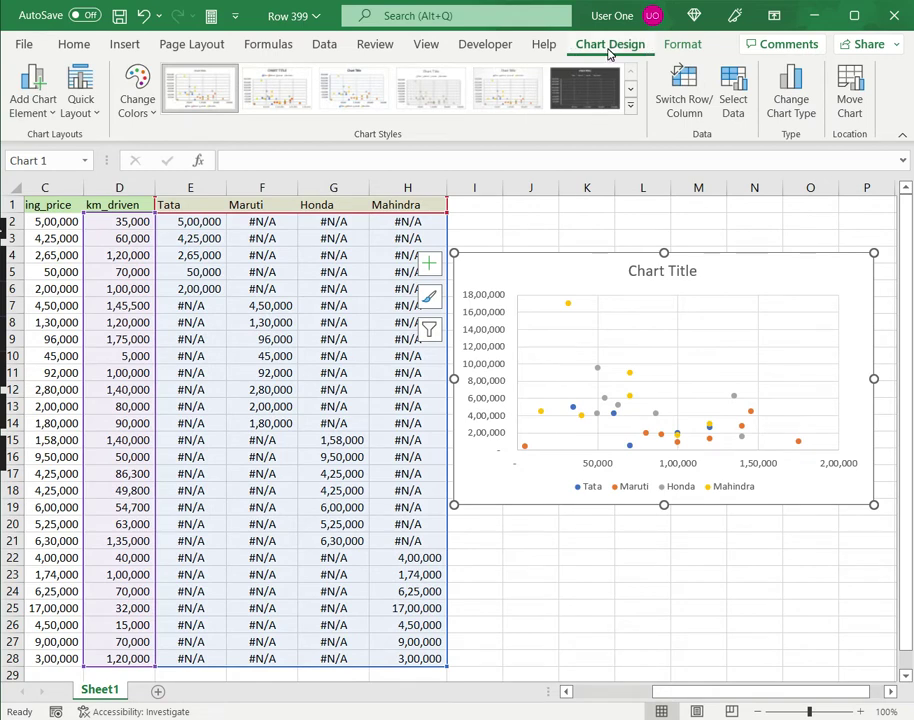
{"action": "left_click", "coordinate": [51, 114]}
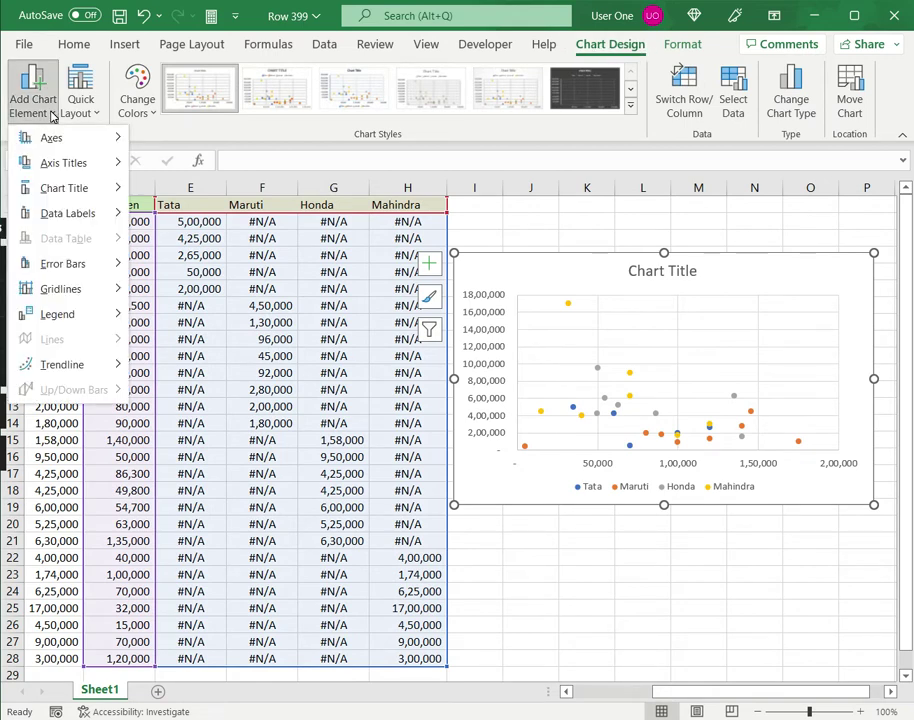
{"action": "mouse_move", "coordinate": [82, 163]}
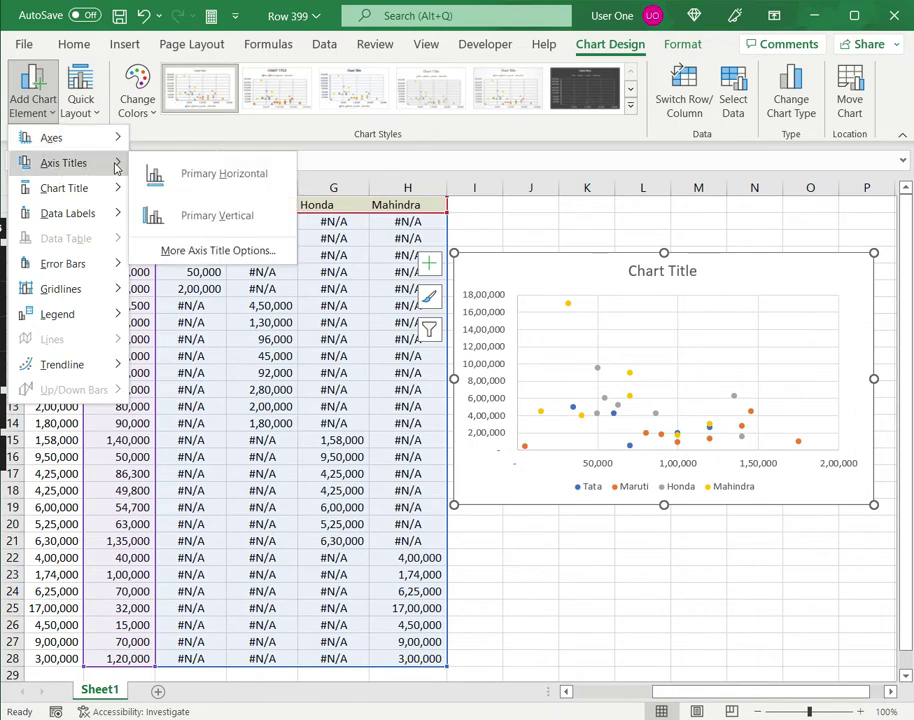
{"action": "left_click", "coordinate": [228, 174]}
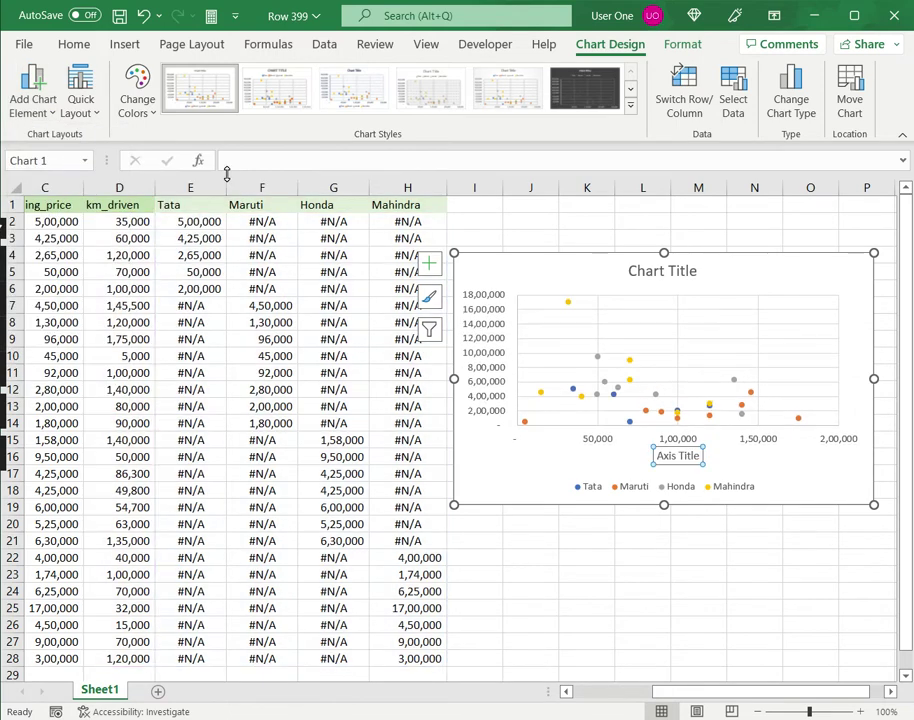
{"action": "triple_click", "coordinate": [672, 458]}
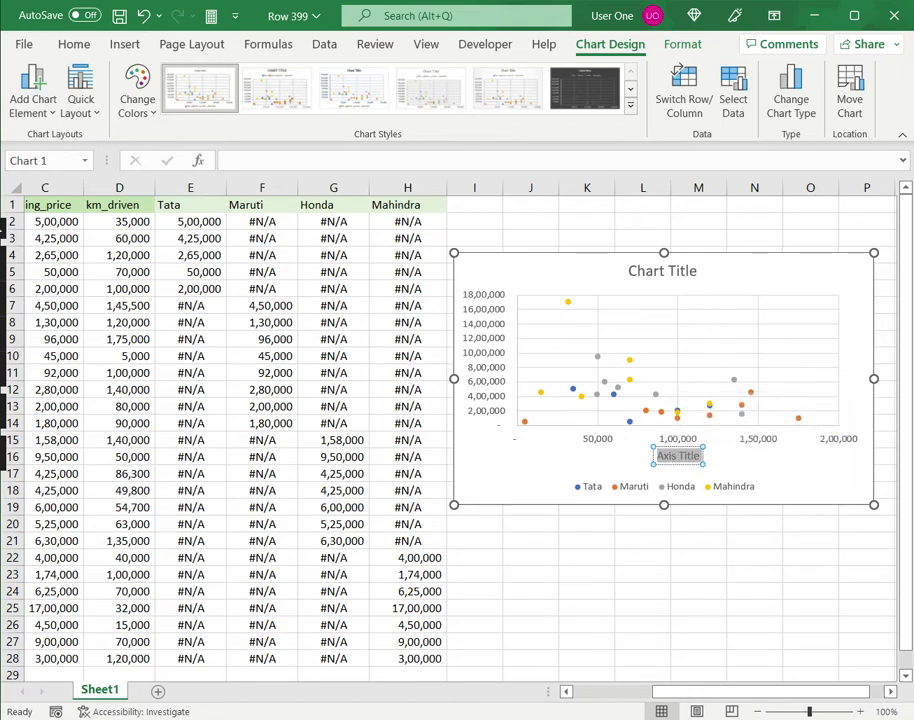
{"action": "type", "text": "KM"}
{"action": "left_click", "coordinate": [643, 541]}
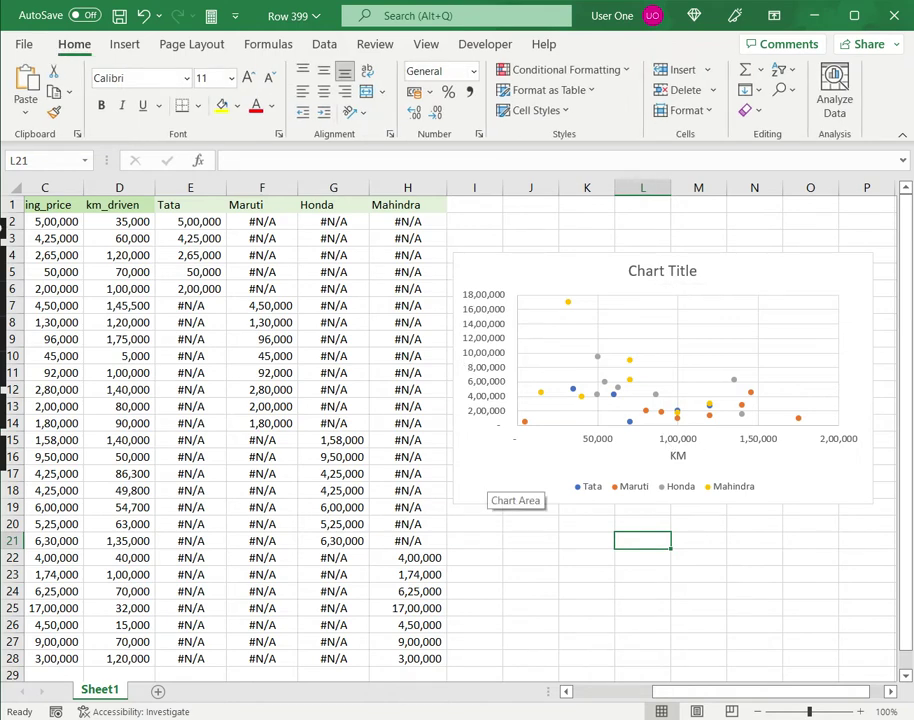
{"action": "left_click", "coordinate": [488, 482]}
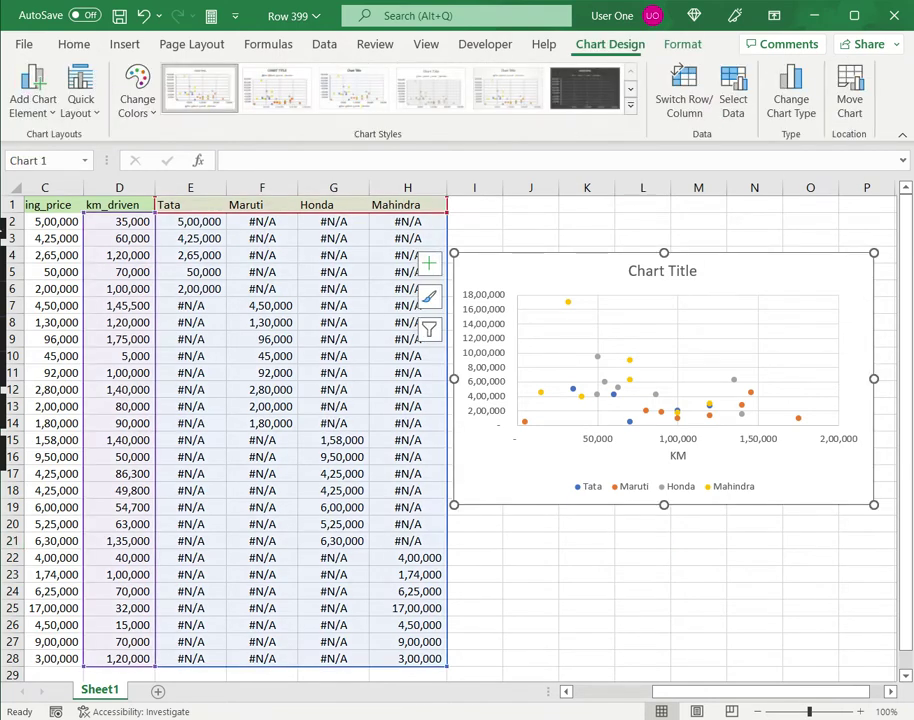
{"action": "left_click", "coordinate": [531, 524]}
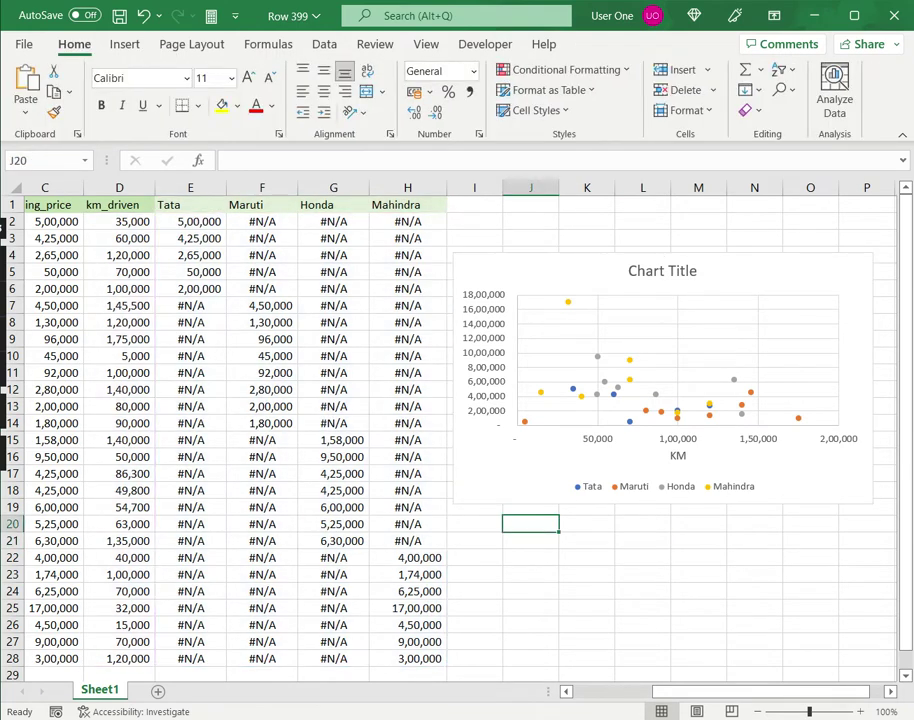